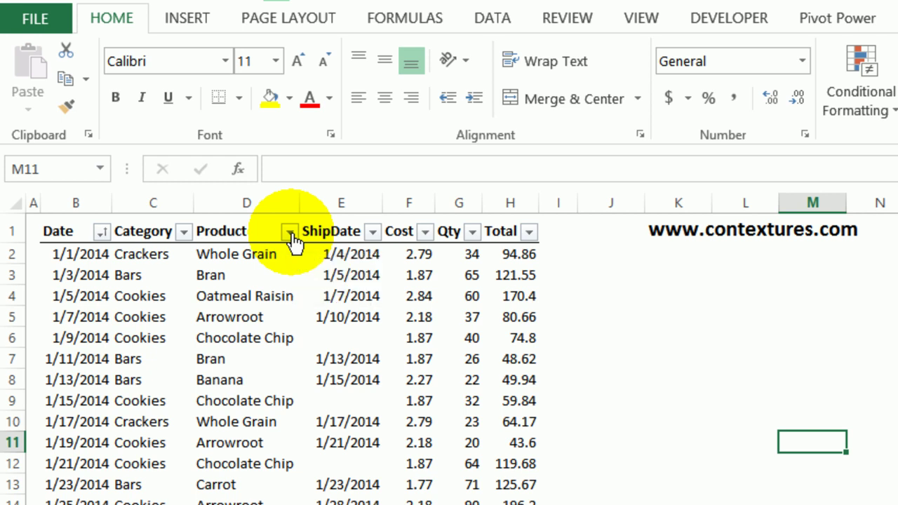
# Step: Filter the Product column with the search 'cho' to show only the five Chocolate Chip rows
pyautogui.click(290, 232)
pyautogui.click(106, 413)
pyautogui.write('cho')
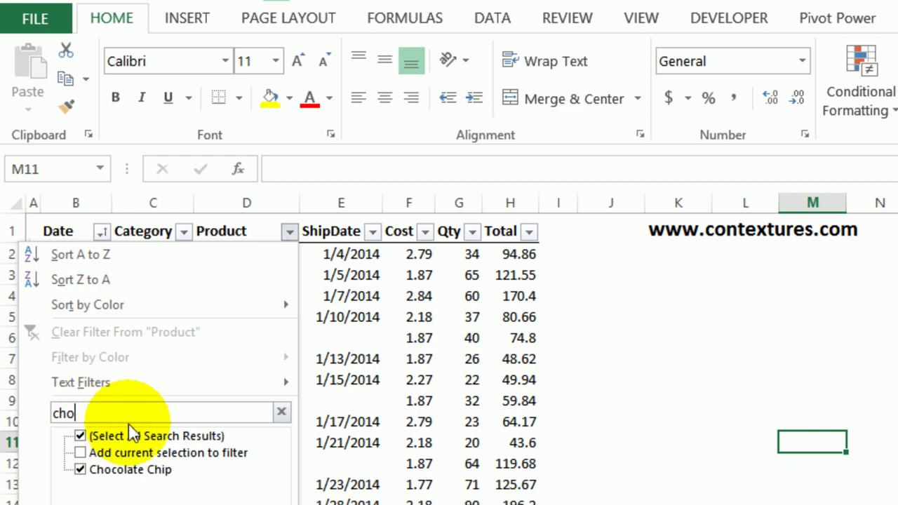
pyautogui.press('Return')
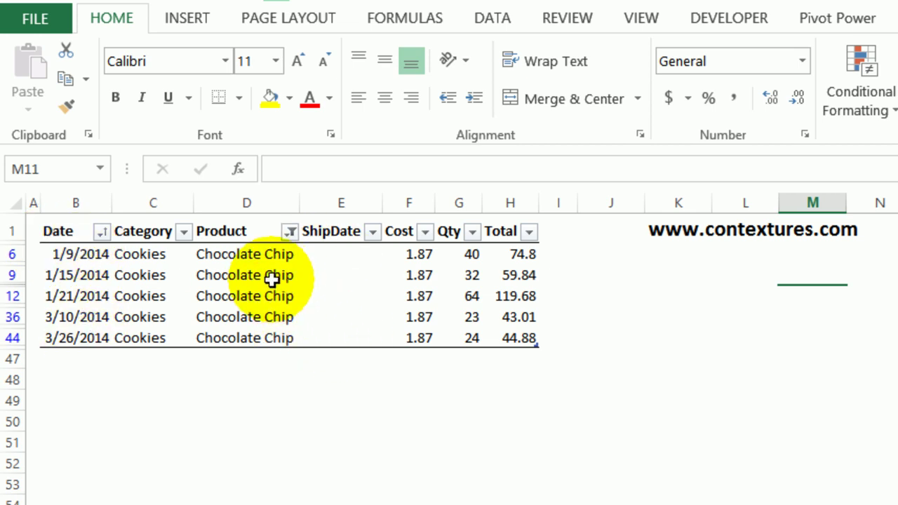
# Step: Copy the visible Date cells B6:B44 and paste them into ShipDate starting at E6
pyautogui.moveTo(92, 255); pyautogui.dragTo(94, 335)
pyautogui.click(67, 72)
pyautogui.hotkey('ctrl', 'v')
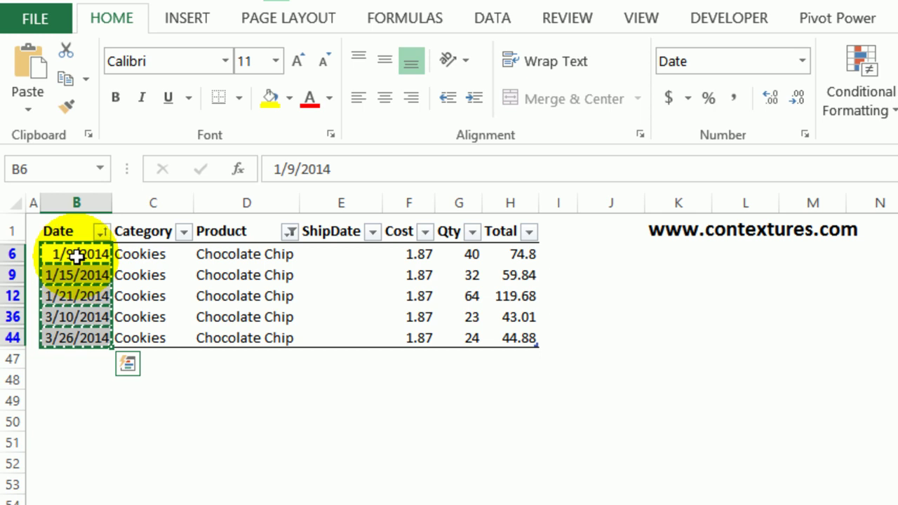
pyautogui.click(334, 256)
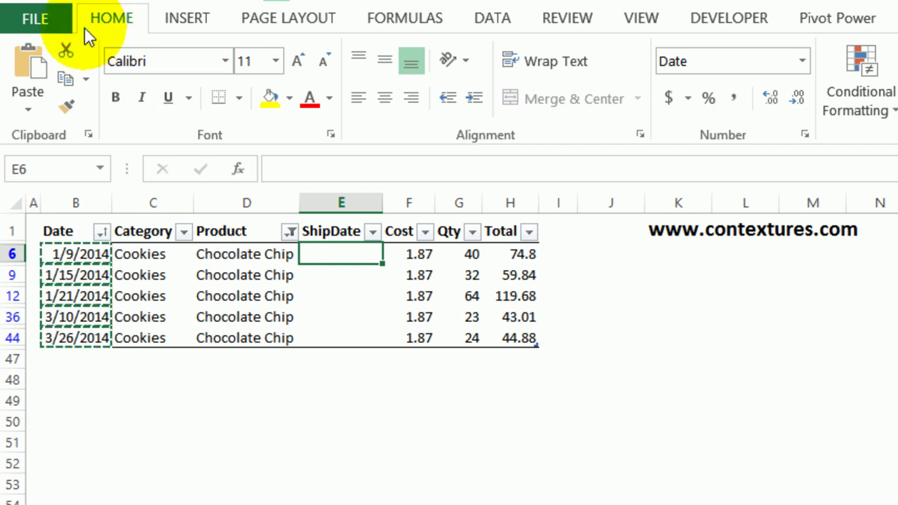
pyautogui.click(31, 63)
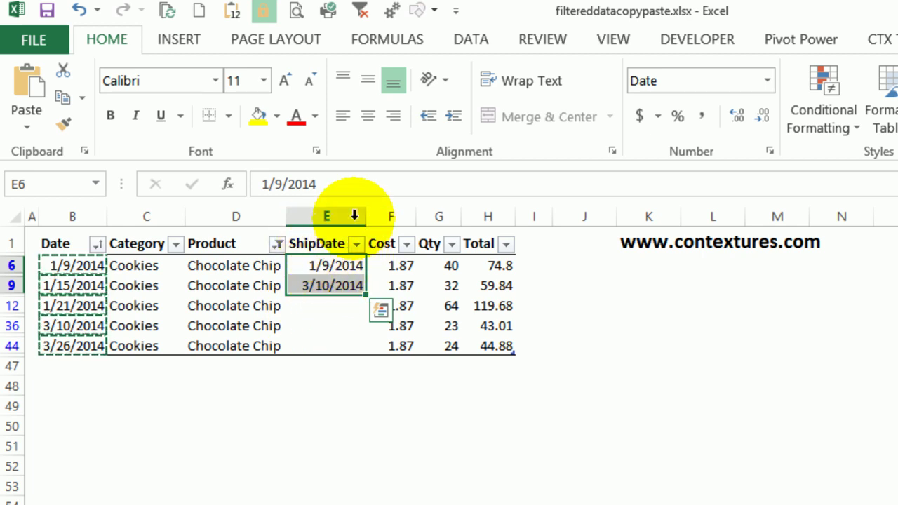
# Step: Clear the filter to inspect, then undo twice and cancel the copy, leaving ShipDate empty
pyautogui.click(364, 15)
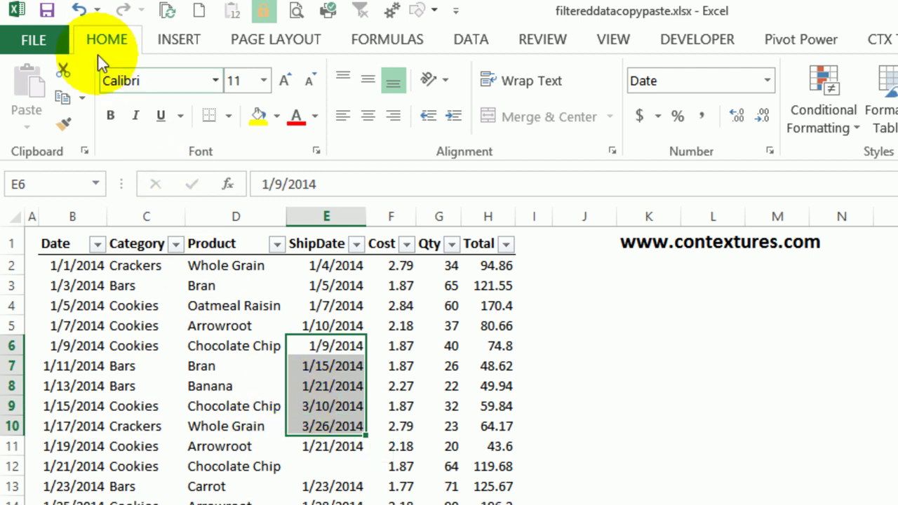
pyautogui.click(81, 16)
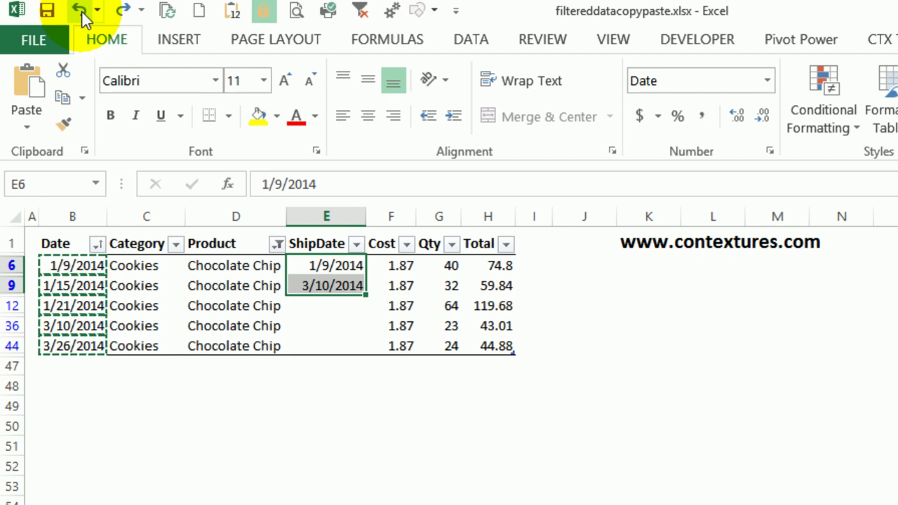
pyautogui.click(81, 16)
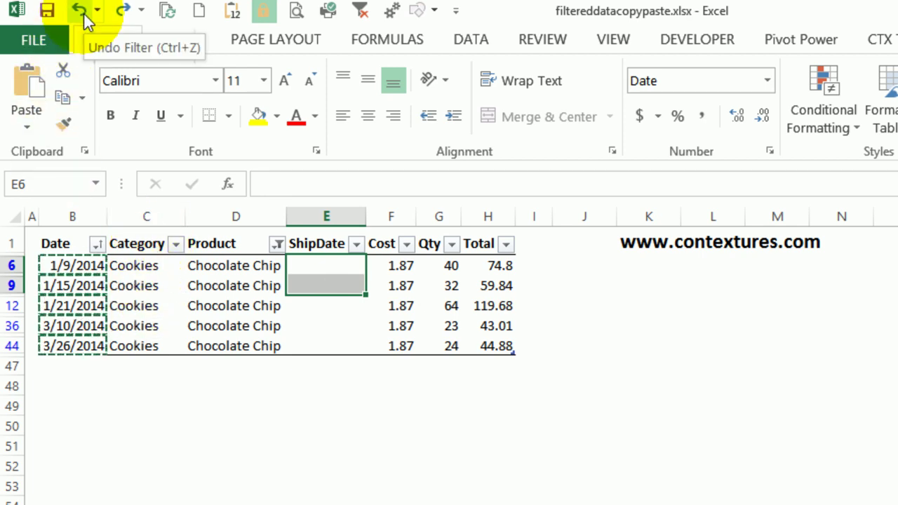
pyautogui.press('Escape')
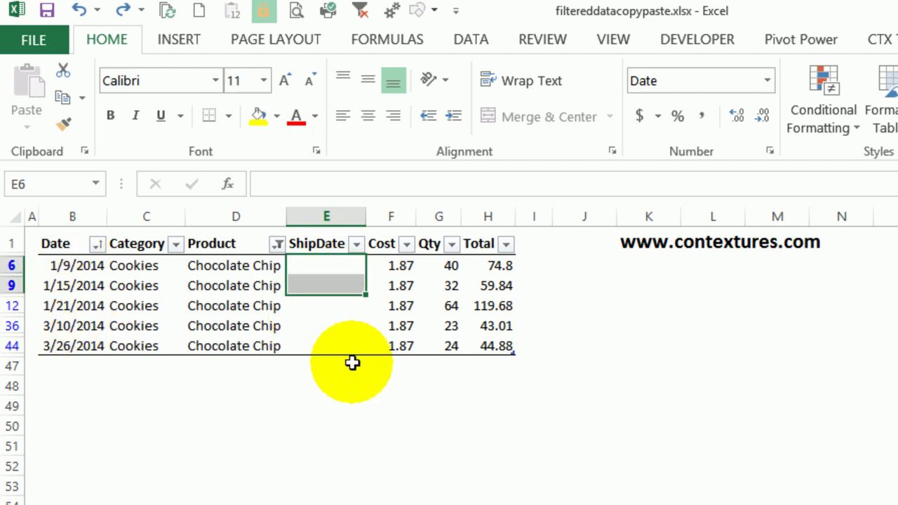
# Step: Clear the filter and sort the whole table A to Z by Product, grouping Chocolate Chip rows
pyautogui.click(247, 270)
pyautogui.click(358, 11)
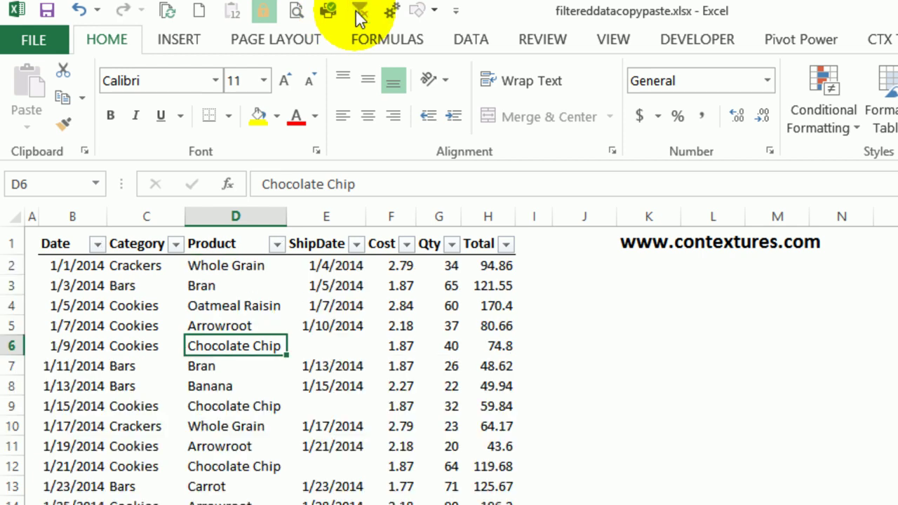
pyautogui.click(265, 266)
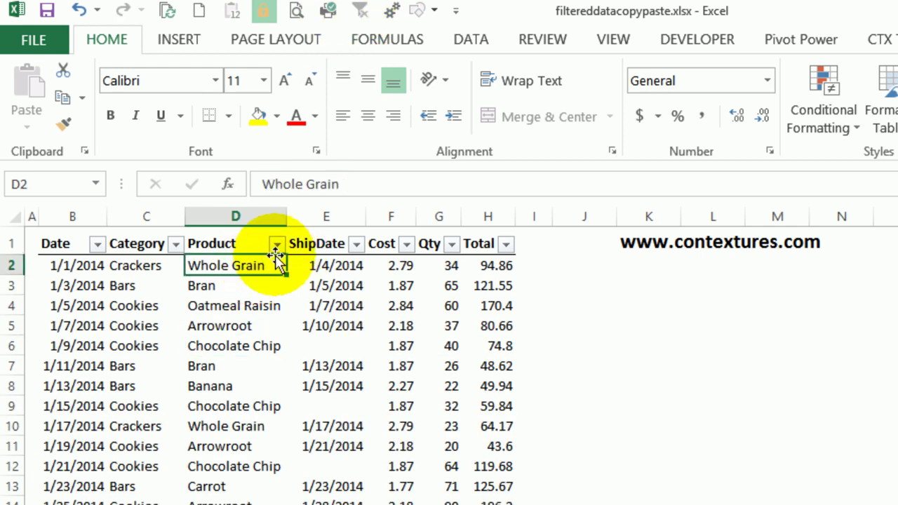
pyautogui.click(276, 243)
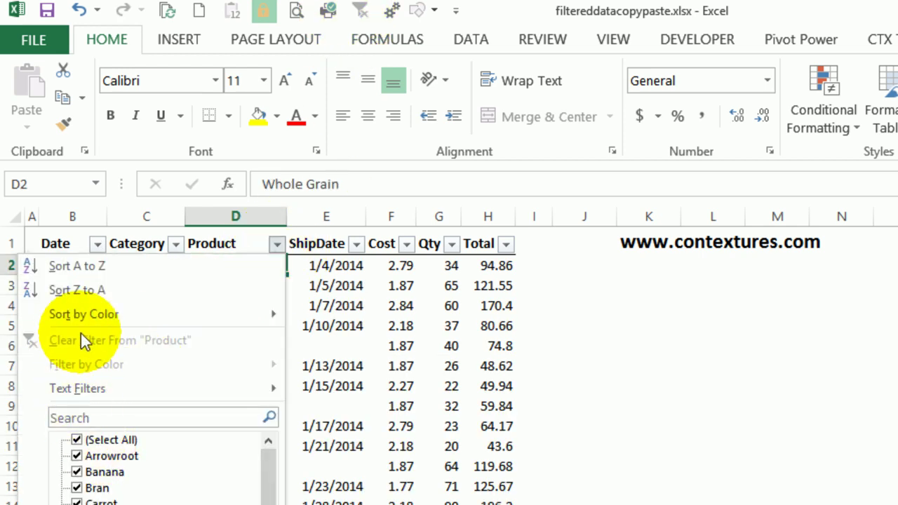
pyautogui.click(91, 265)
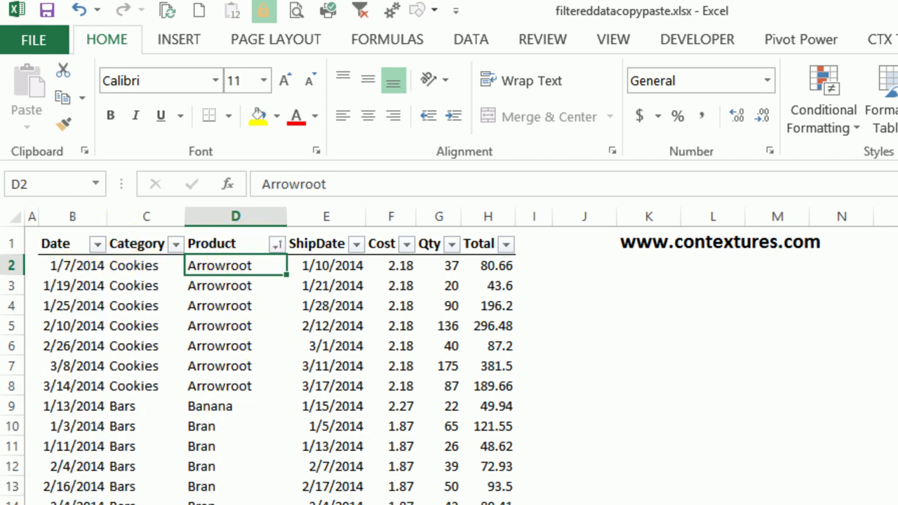
pyautogui.scroll(-7, 257, 365)
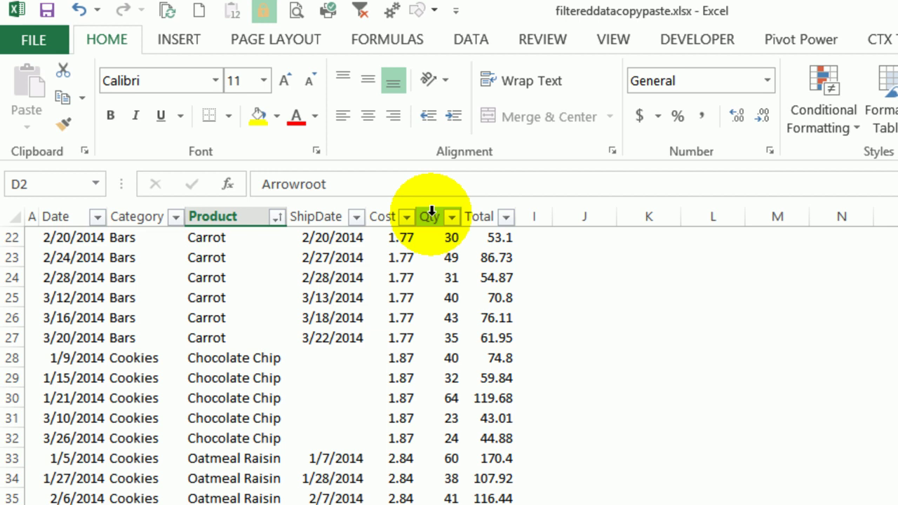
# Step: Insert an empty Column1 to the left of the ShipDate column
pyautogui.click(335, 211)
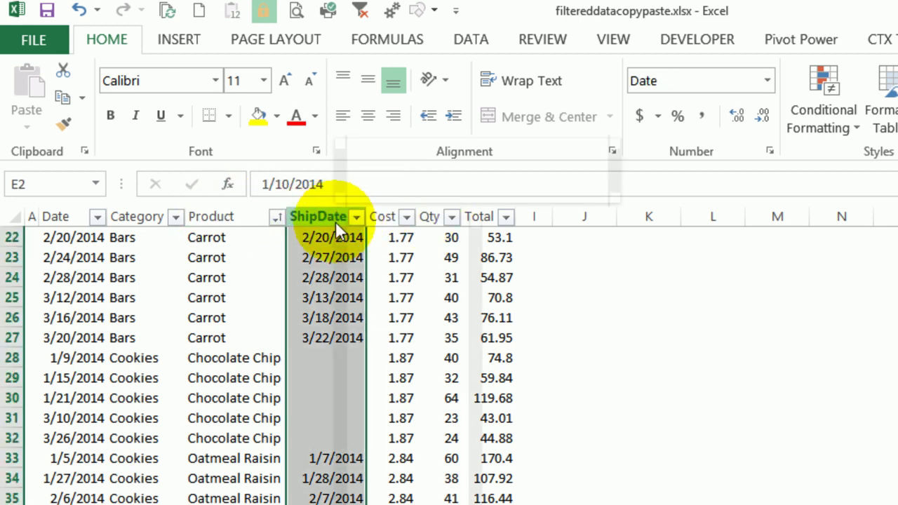
pyautogui.rightClick(336, 219)
pyautogui.click(391, 359)
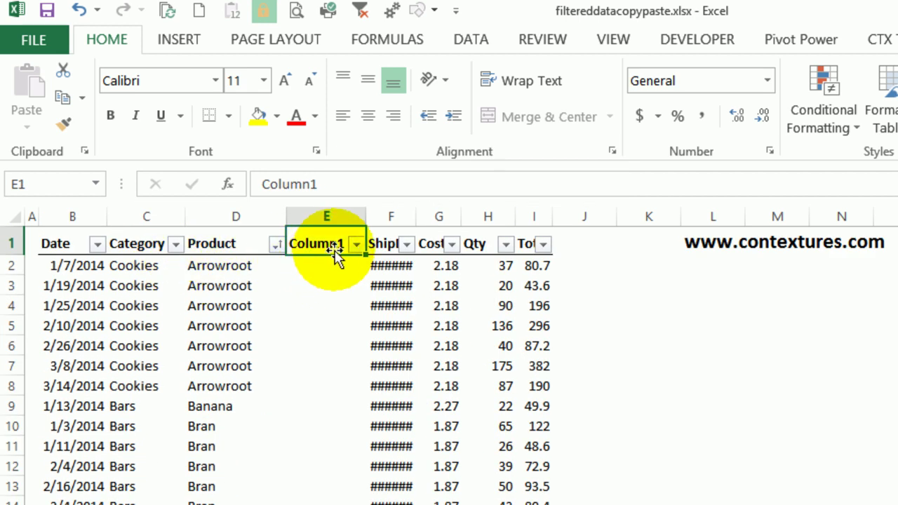
# Step: Re-sort the table by Date oldest first and autofit the ShipDate column width
pyautogui.click(79, 266)
pyautogui.hotkey('alt', 'a')
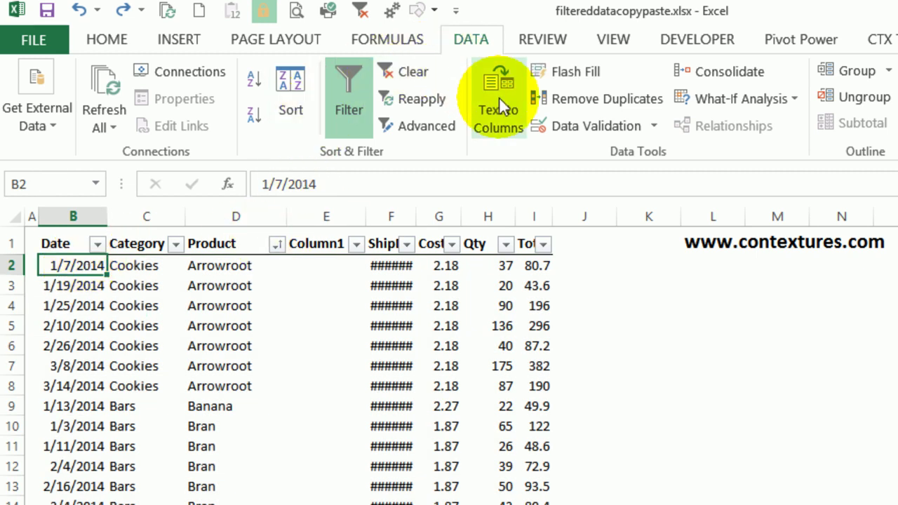
pyautogui.click(256, 81)
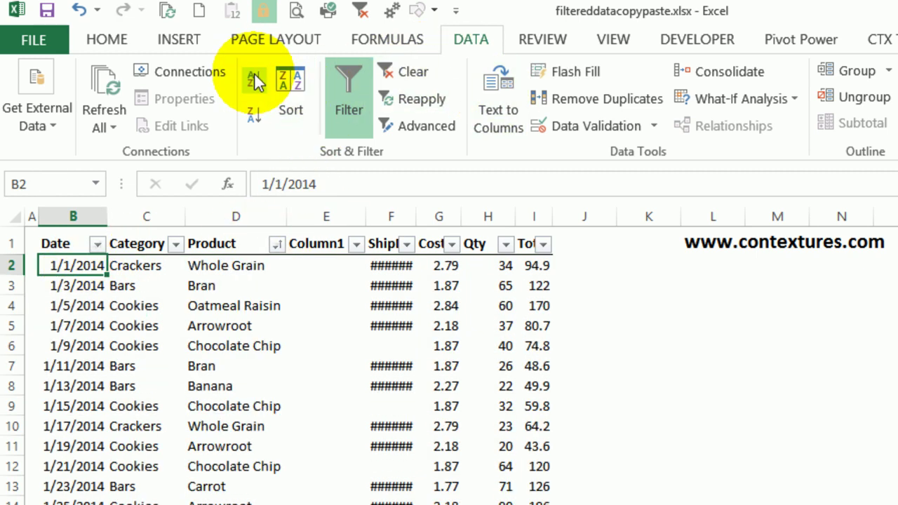
pyautogui.doubleClick(416, 217)
pyautogui.click(330, 267)
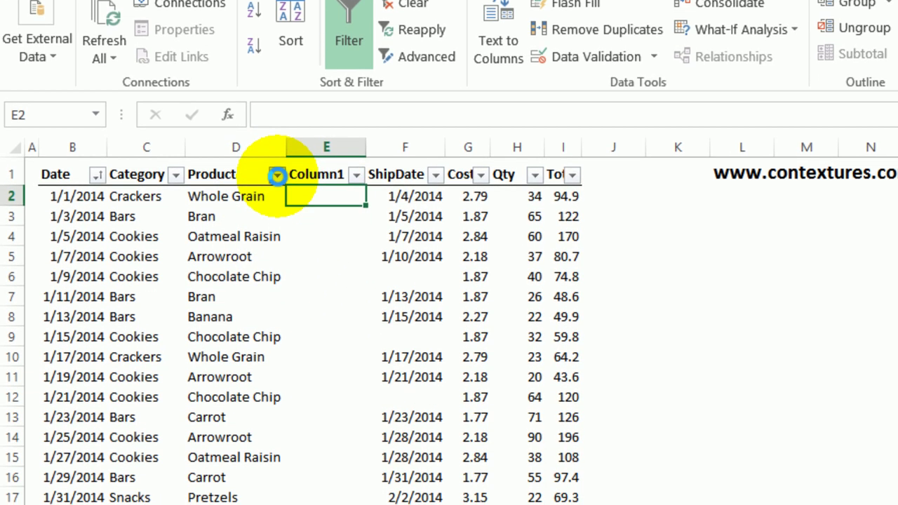
# Step: Set the Product filter to Chocolate Chip only, unchecking every other product
pyautogui.click(278, 201)
pyautogui.click(79, 371)
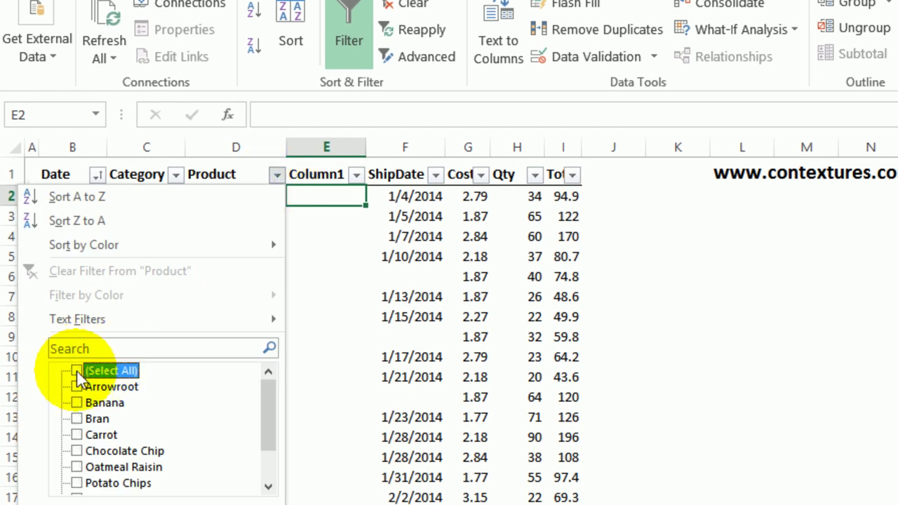
pyautogui.click(77, 451)
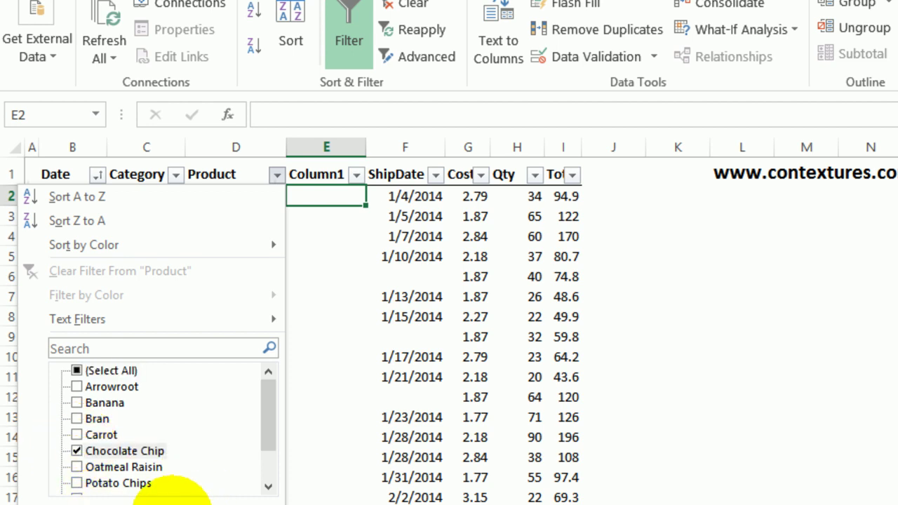
pyautogui.click(176, 502)
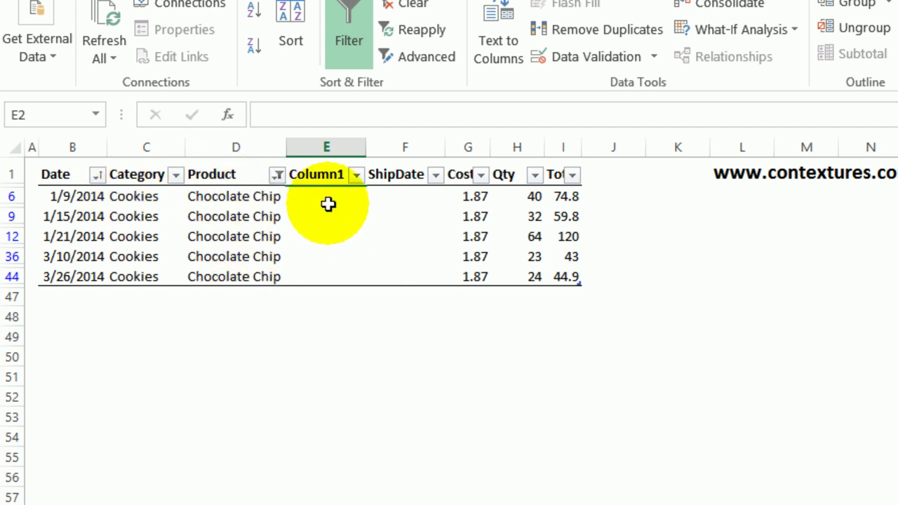
# Step: Fill 'x' into the visible Column1 cells E6:E44 at once with Ctrl+Enter
pyautogui.moveTo(329, 196); pyautogui.dragTo(331, 240)
pyautogui.moveTo(331, 266); pyautogui.dragTo(336, 284)
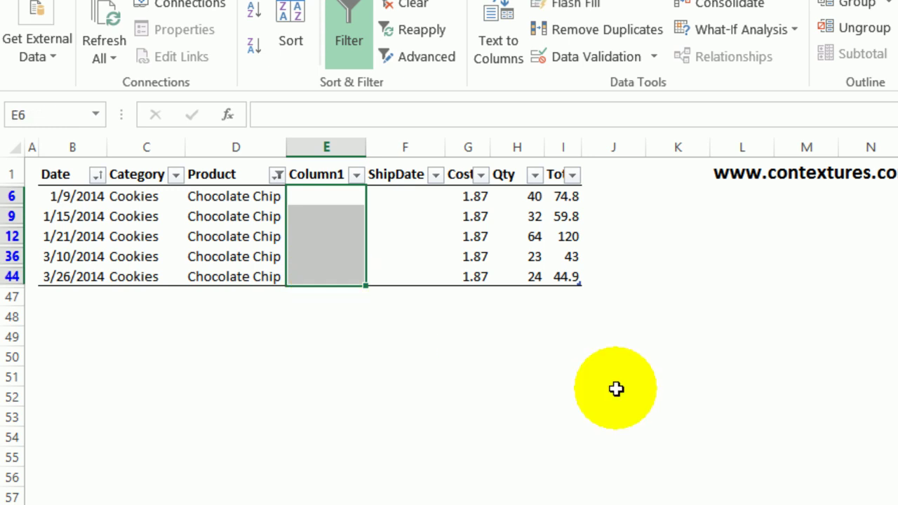
pyautogui.write('x')
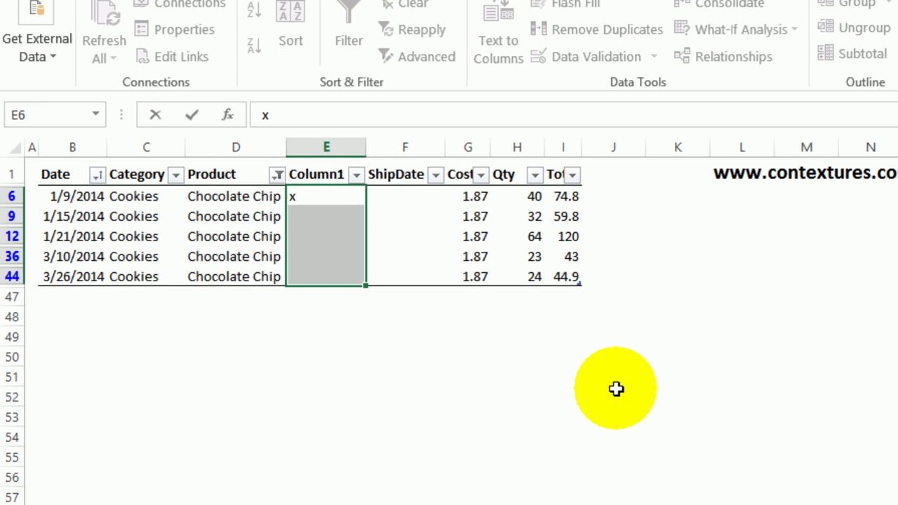
pyautogui.hotkey('ctrl', 'Return')
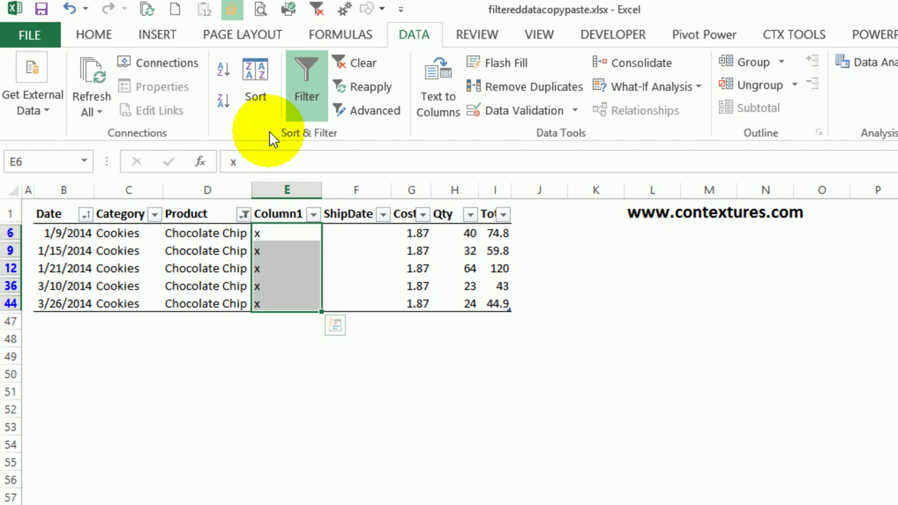
# Step: Clear the filter and sort Column1 A to Z, bringing the x-marked rows to rows 2–6
pyautogui.click(316, 9)
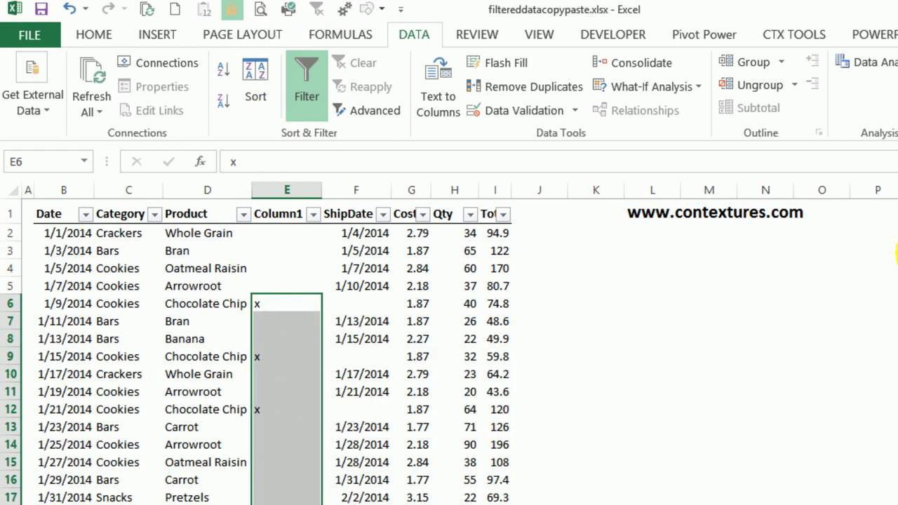
pyautogui.scroll(-7, 272, 351)
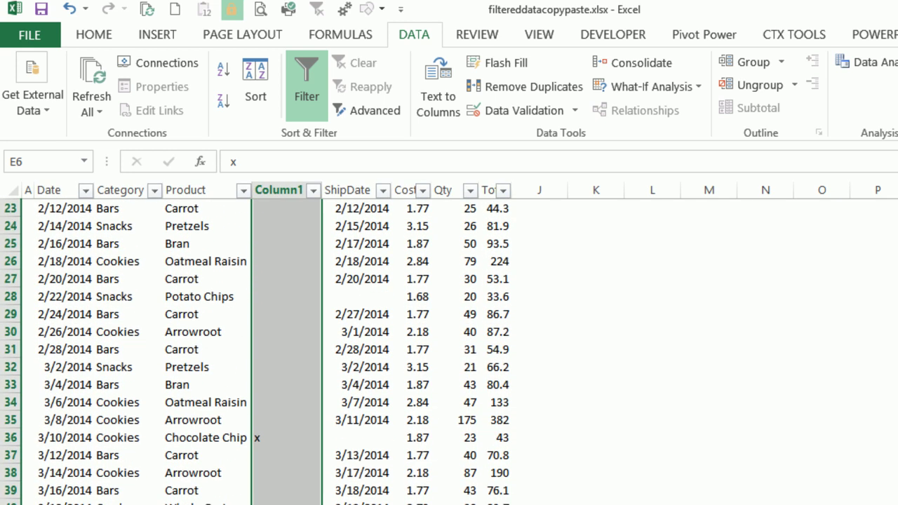
pyautogui.scroll(7, 403, 351)
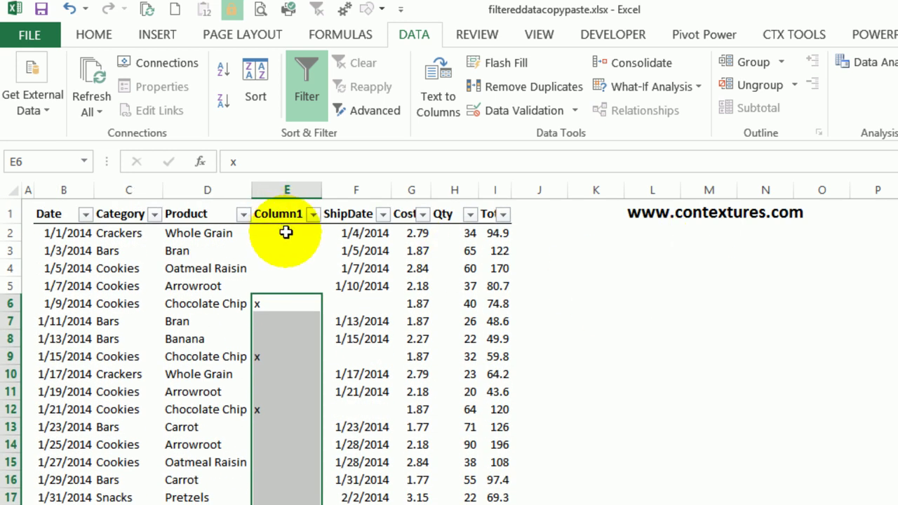
pyautogui.click(286, 232)
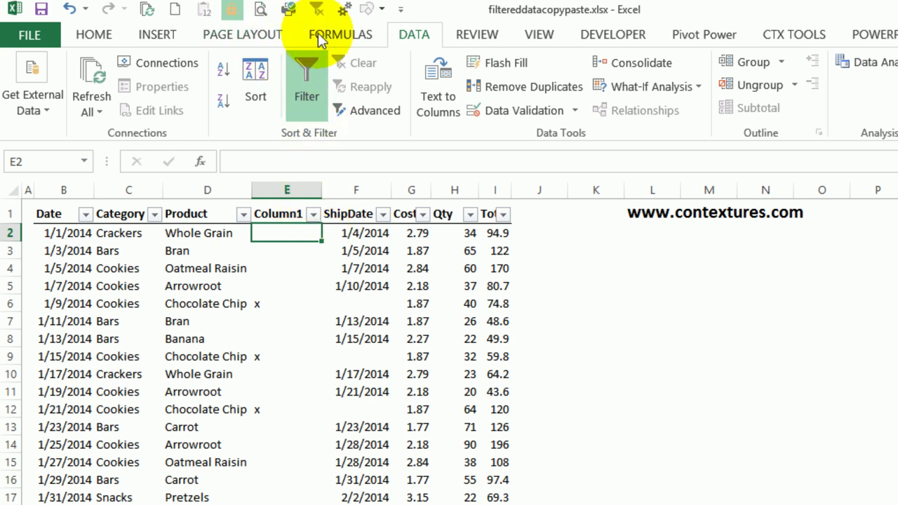
pyautogui.click(223, 70)
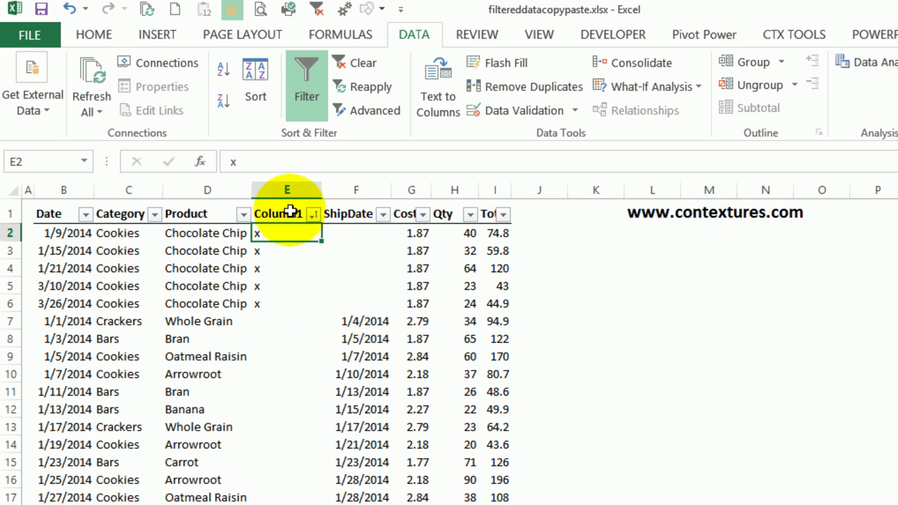
pyautogui.click(293, 189)
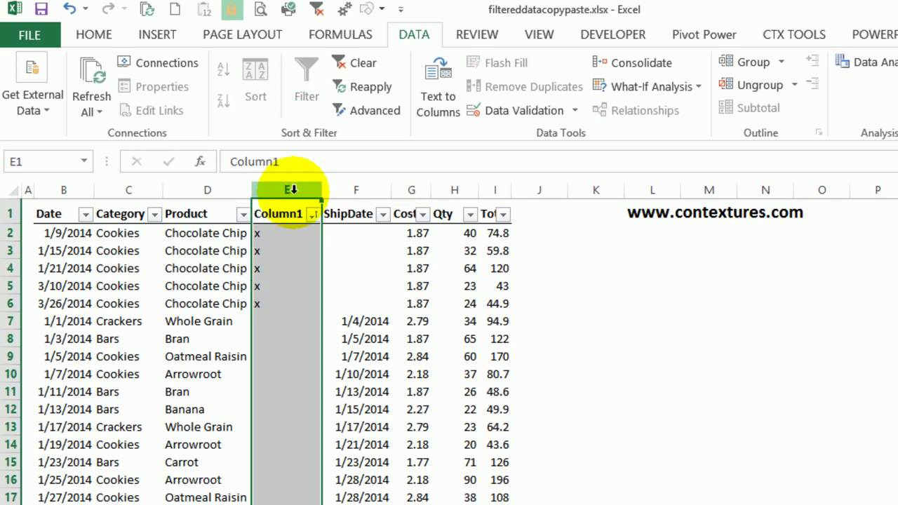